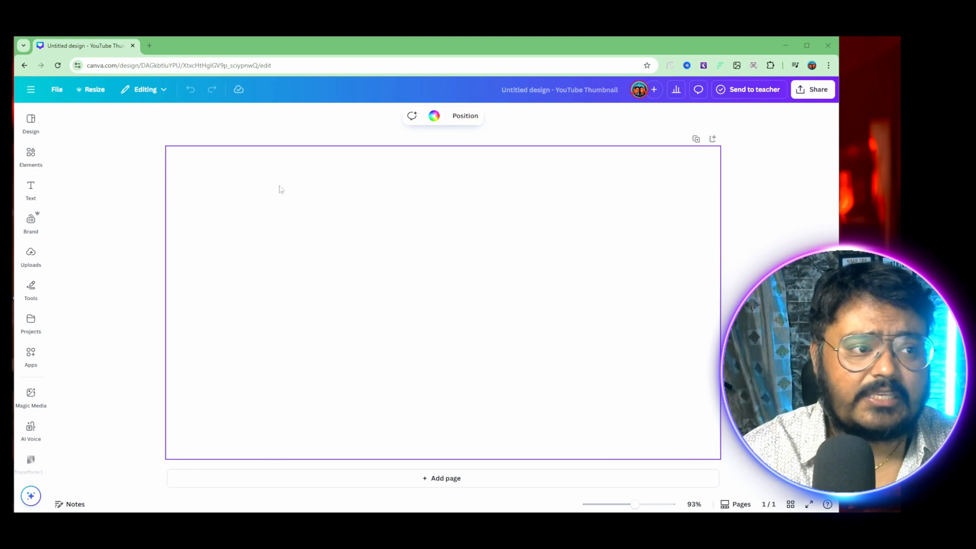
# Step: Generate AI images with Magic Media from the prompt "a boy in white t shirt write it subscribe to my channel"
pyautogui.click(30, 155)
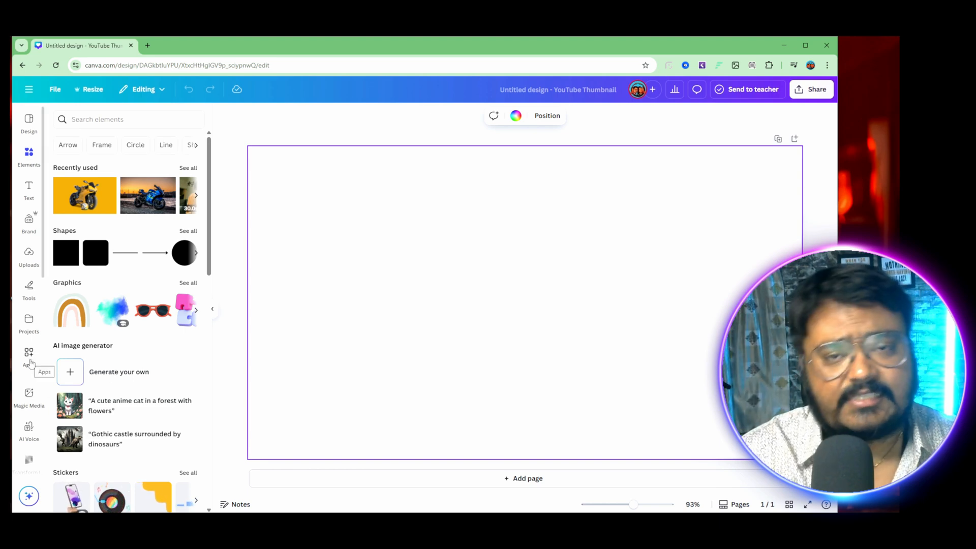
pyautogui.click(105, 374)
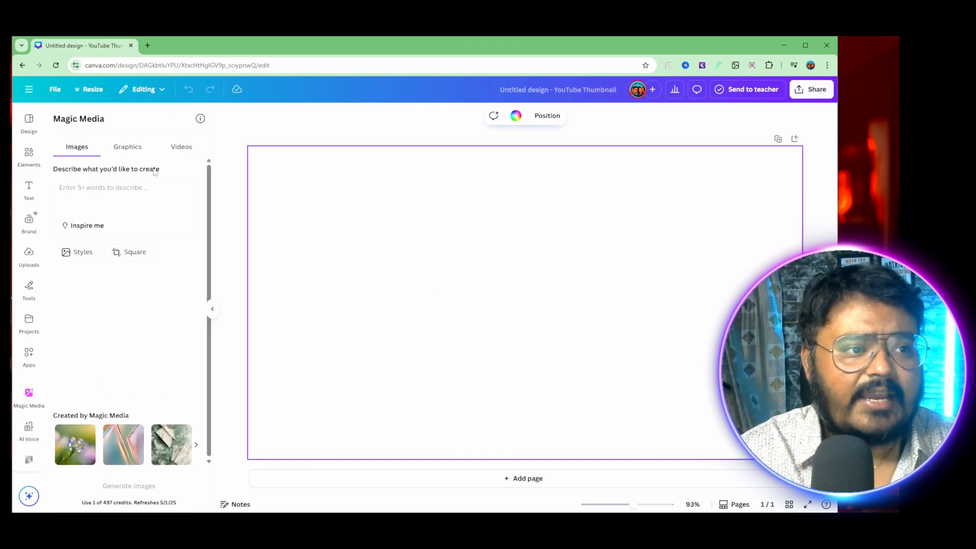
pyautogui.click(183, 147)
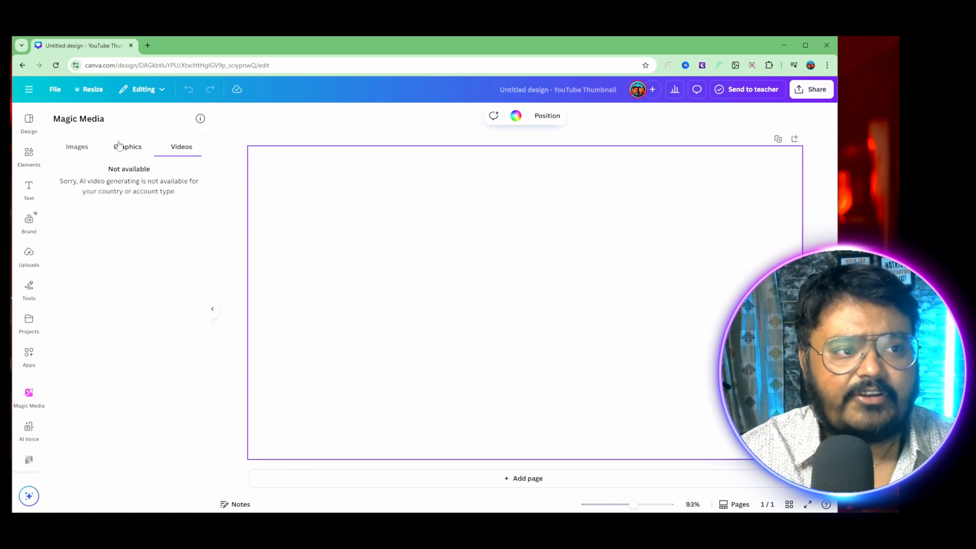
pyautogui.click(77, 148)
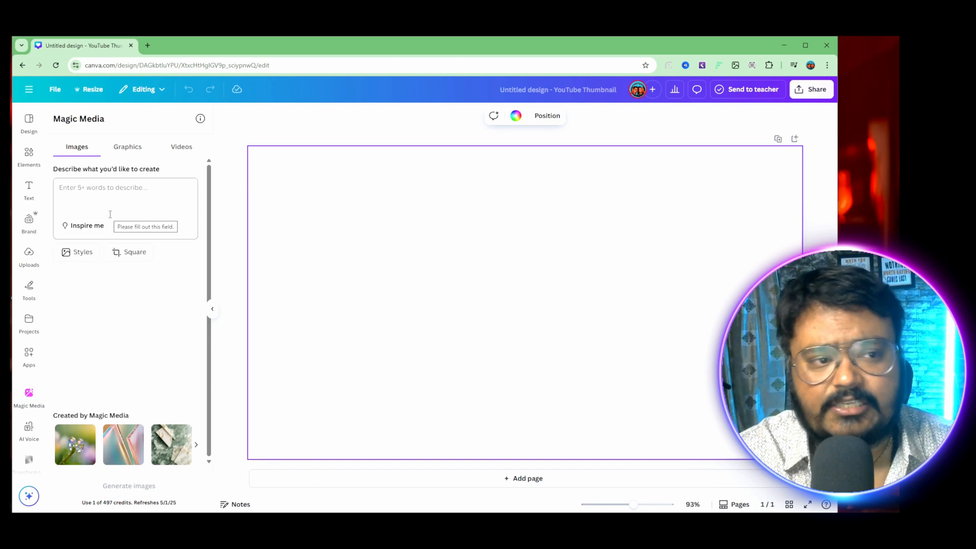
pyautogui.click(126, 195)
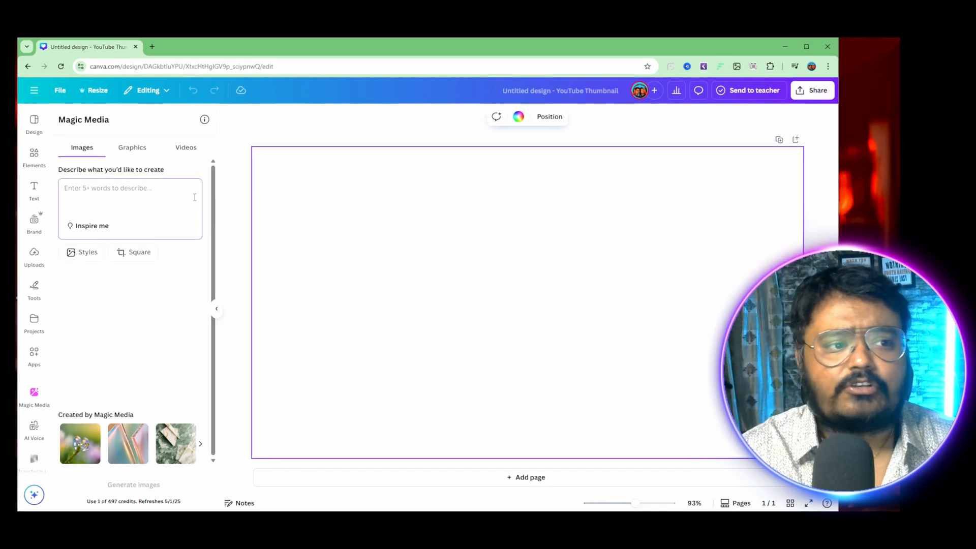
pyautogui.write('a boy in white t shirt write it subscribe to my channel')
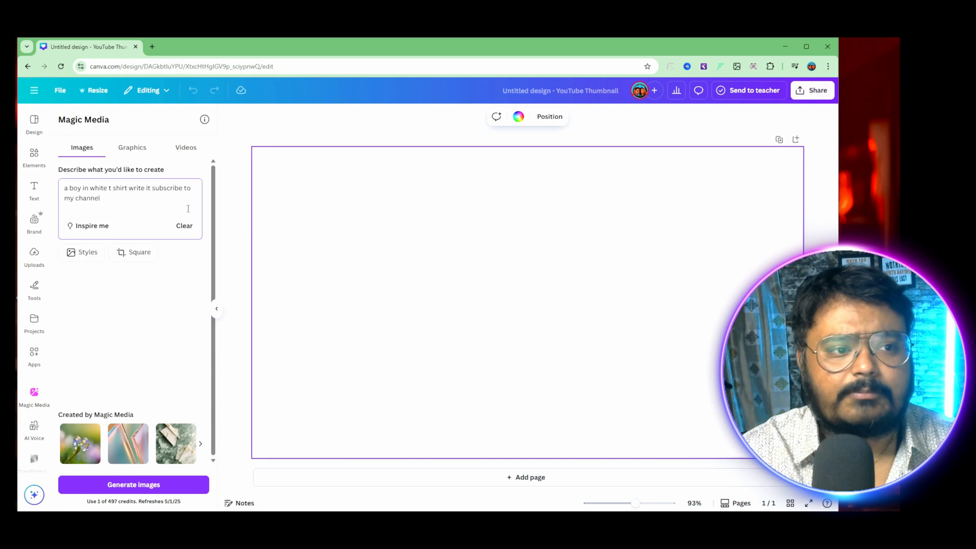
pyautogui.click(130, 487)
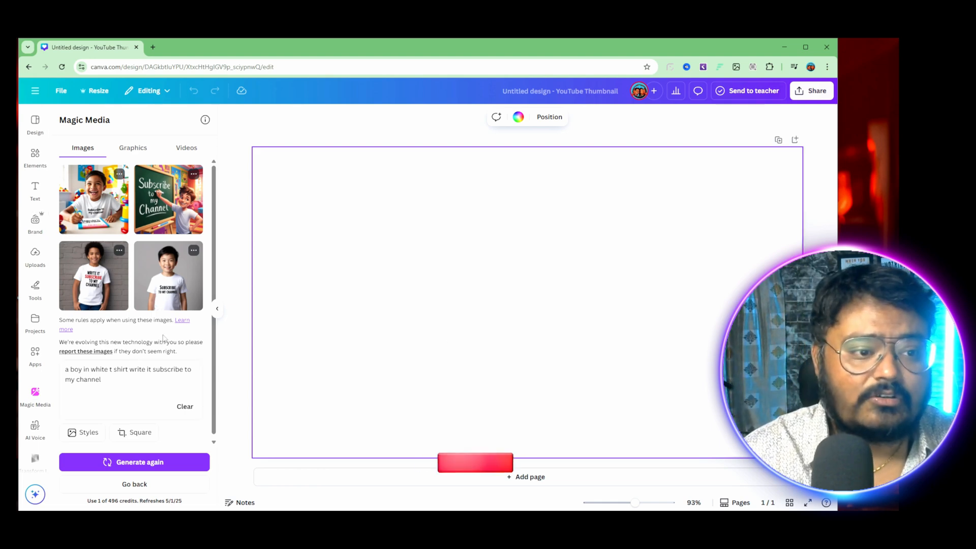
# Step: Place the generated image of the boy against a plain gray background on the page and enlarge it
pyautogui.click(167, 275)
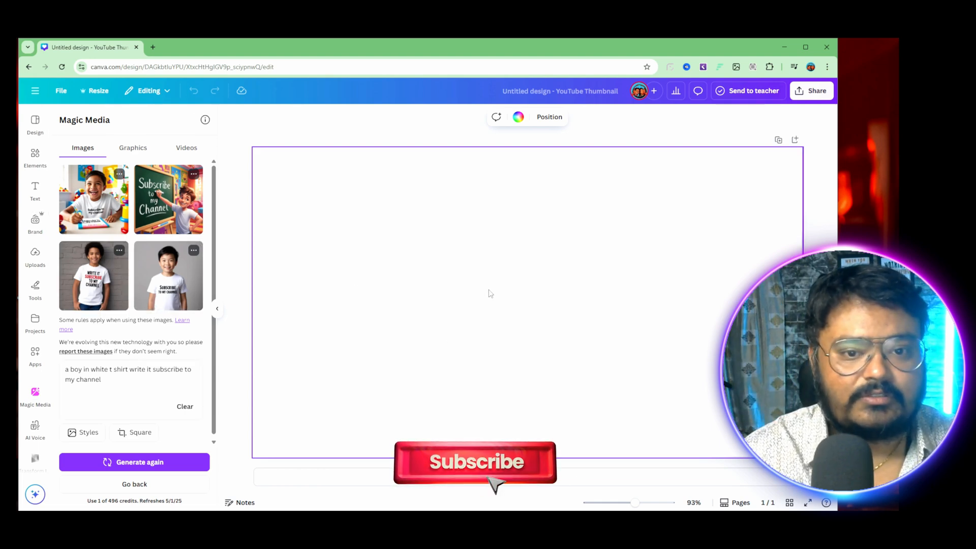
pyautogui.moveTo(436, 211); pyautogui.dragTo(339, 153)
pyautogui.moveTo(590, 355); pyautogui.dragTo(600, 383)
pyautogui.moveTo(627, 417); pyautogui.dragTo(651, 442)
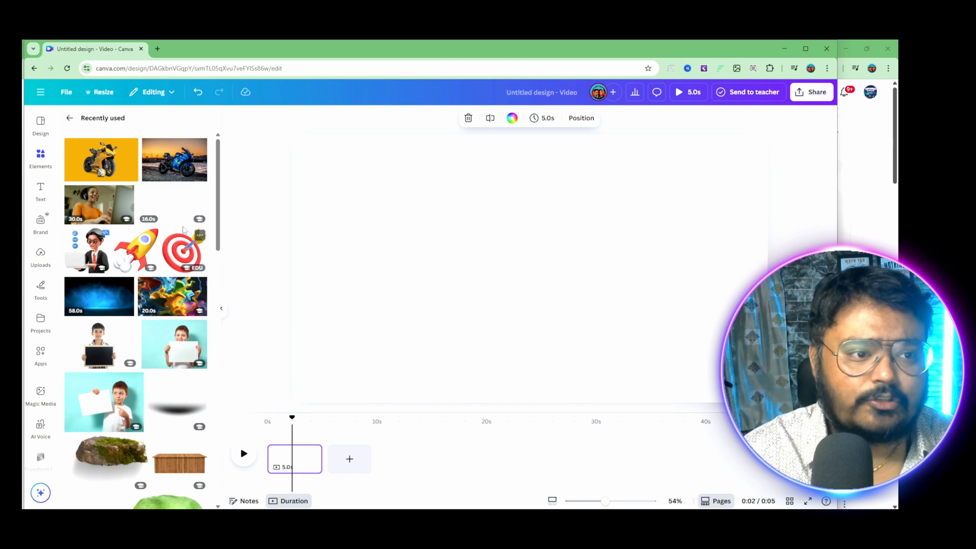
# Step: Add the recently used 16-second clip of the woman with the red phone, remove its background and preview it
pyautogui.click(174, 204)
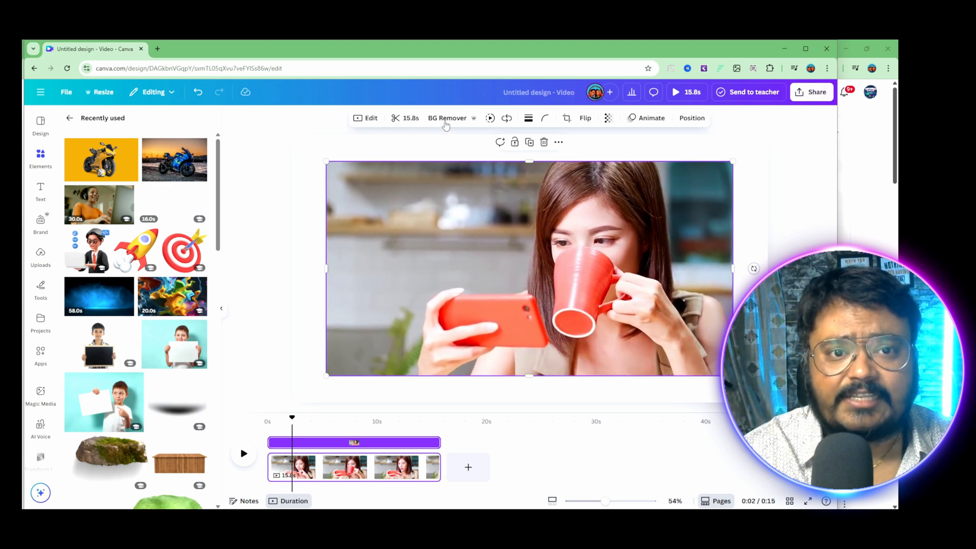
pyautogui.click(446, 122)
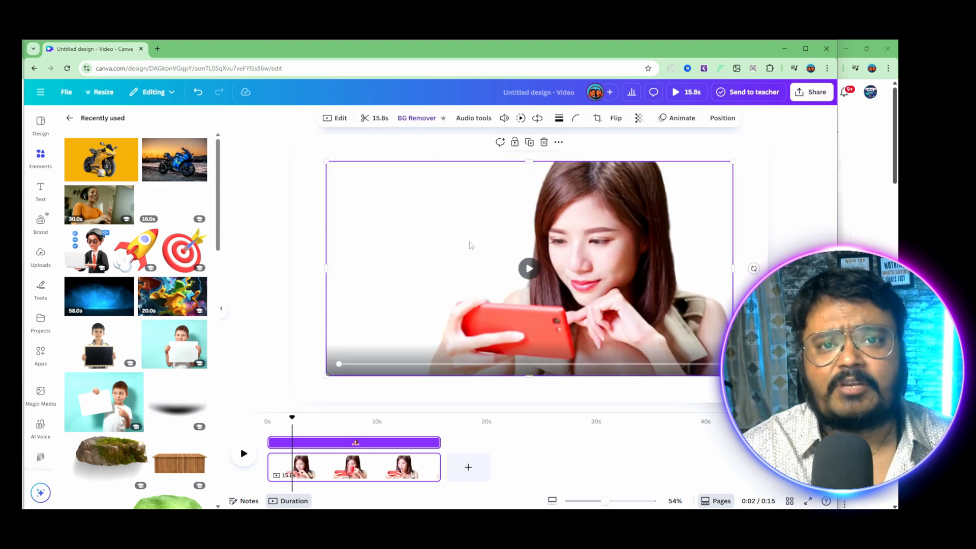
pyautogui.click(528, 268)
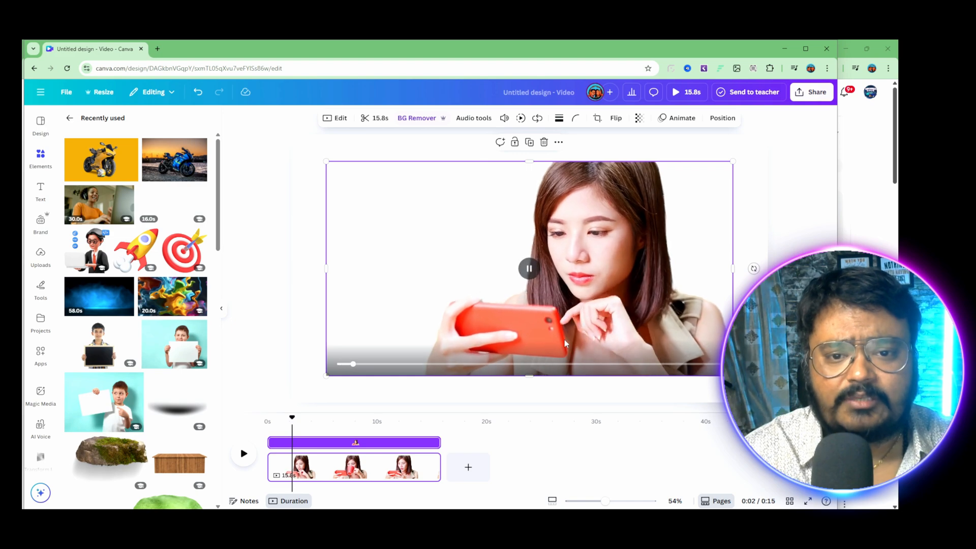
pyautogui.click(529, 269)
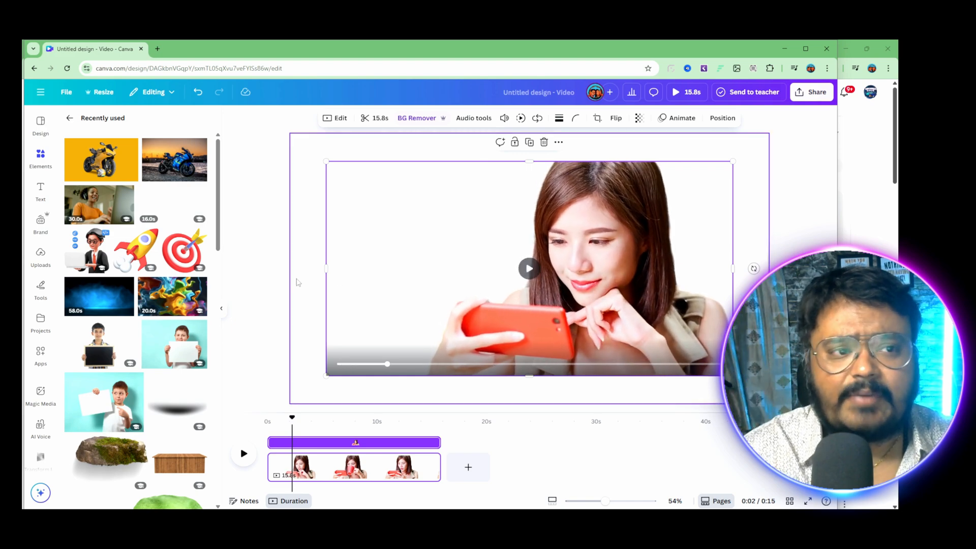
# Step: Open the elements library and start a new search
pyautogui.click(40, 154)
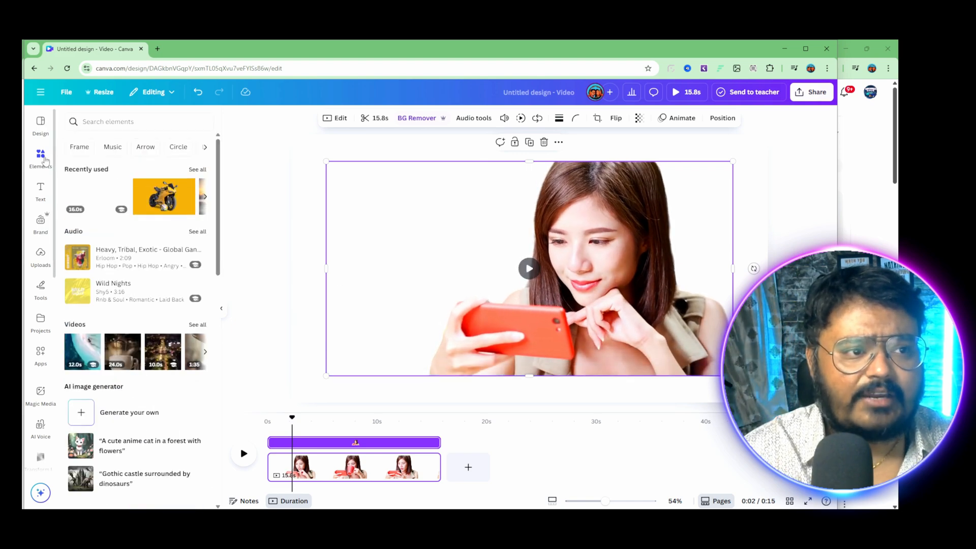
pyautogui.click(89, 122)
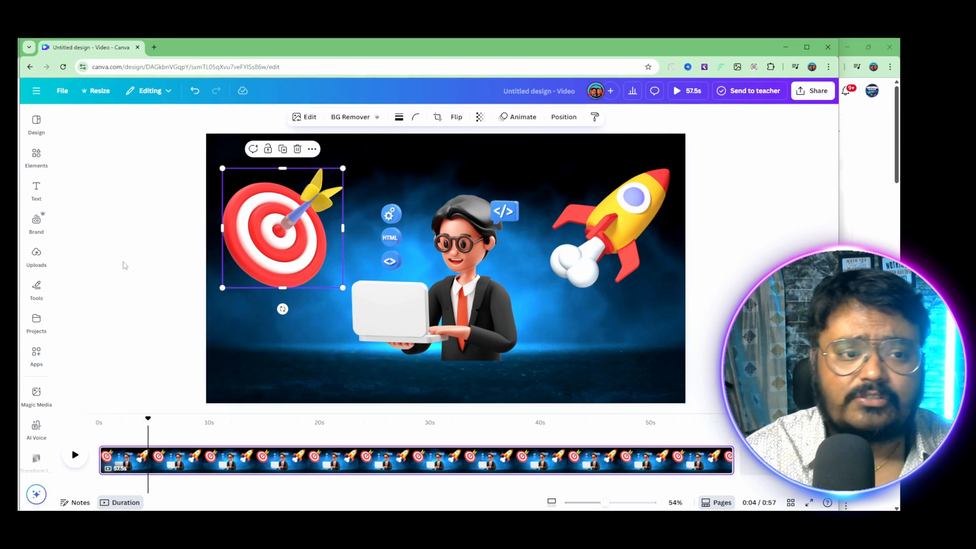
# Step: Show the element timing, start the target, character and rocket at about 3, 4 and 5 seconds, and preview the video
pyautogui.rightClick(266, 217)
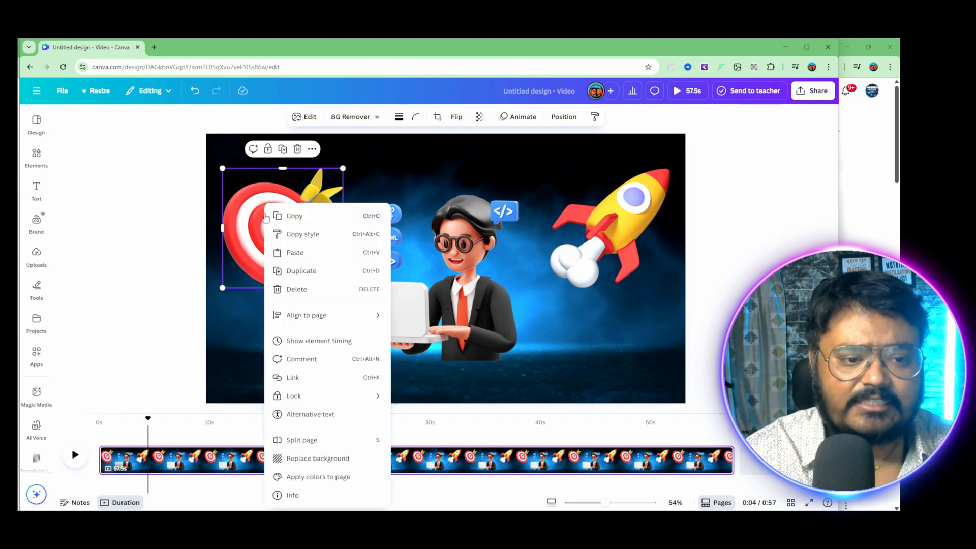
pyautogui.click(342, 341)
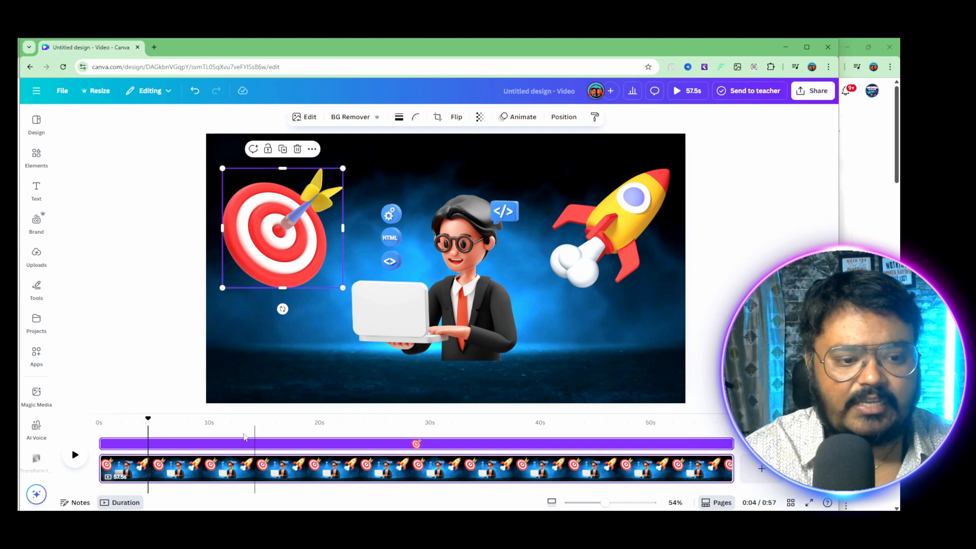
pyautogui.moveTo(147, 420); pyautogui.dragTo(89, 426)
pyautogui.click(425, 287)
pyautogui.click(598, 223)
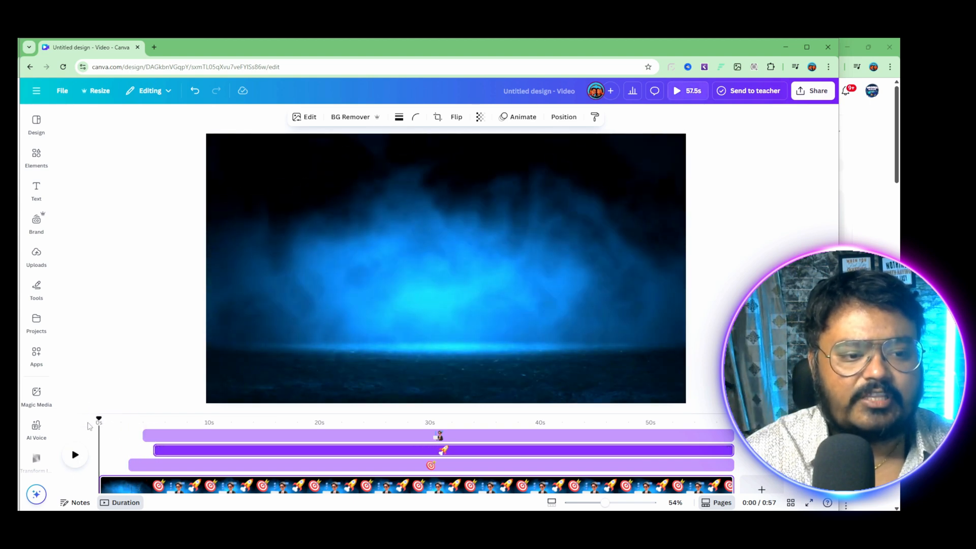
pyautogui.click(74, 453)
pyautogui.click(133, 312)
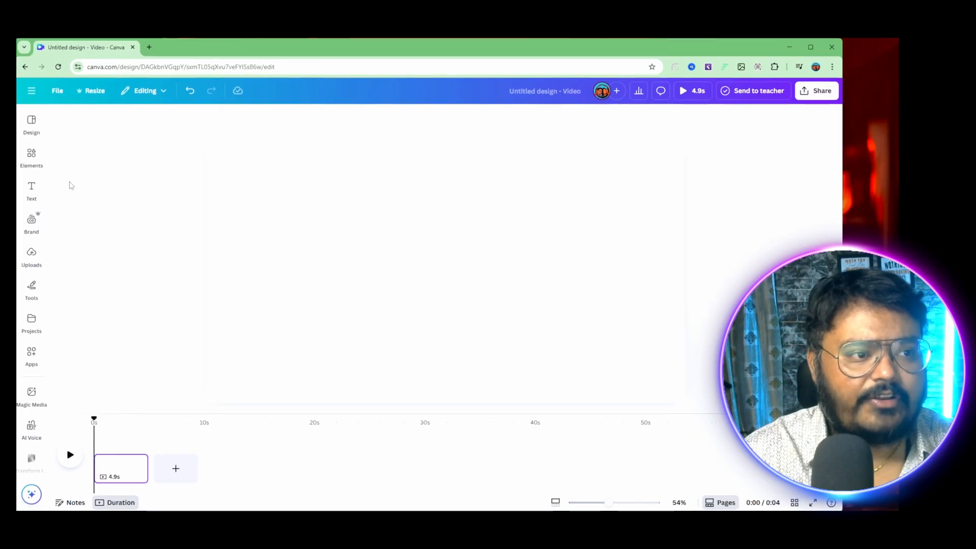
# Step: Place the clip of the woman with headphones on the page and scrub through its timeline, enlarging the timeline to 500%
pyautogui.click(32, 168)
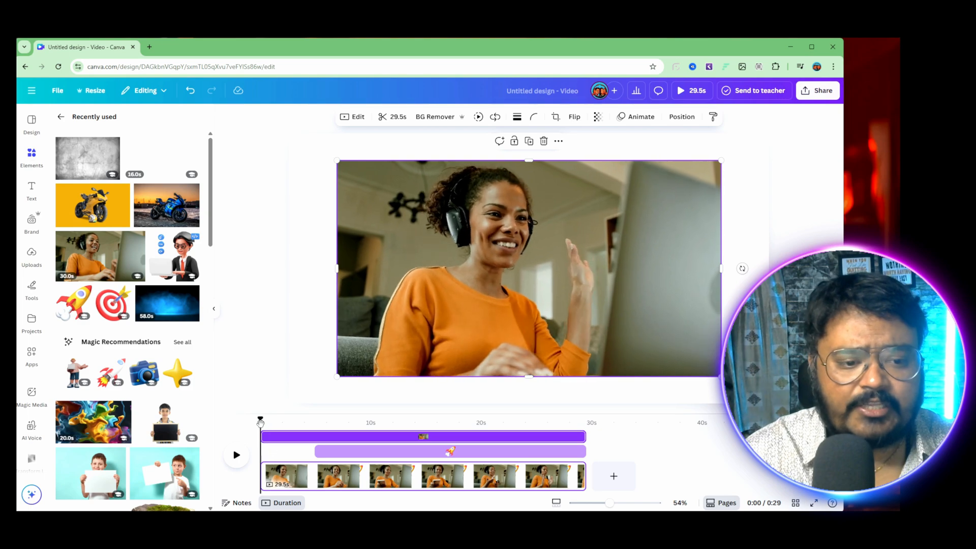
pyautogui.moveTo(263, 421); pyautogui.dragTo(342, 450)
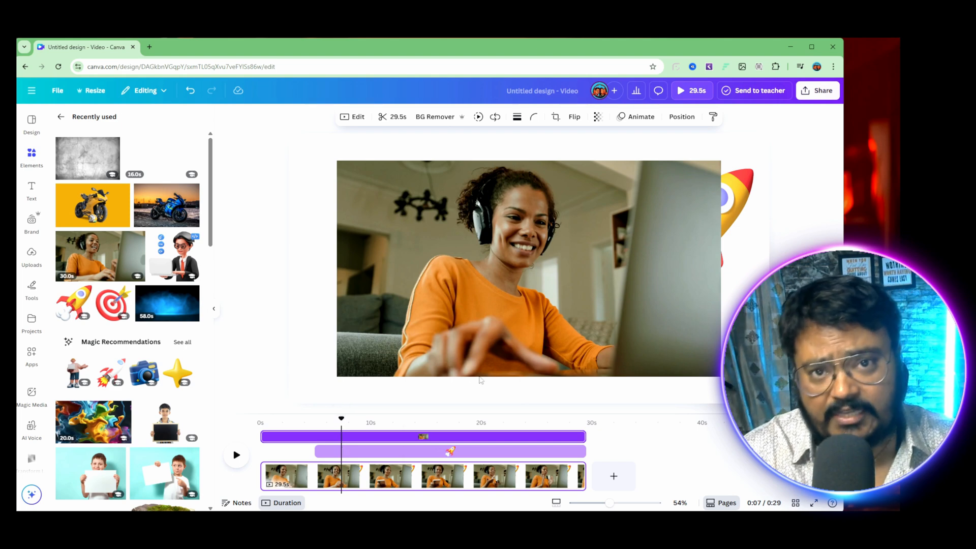
pyautogui.moveTo(348, 437); pyautogui.dragTo(260, 437)
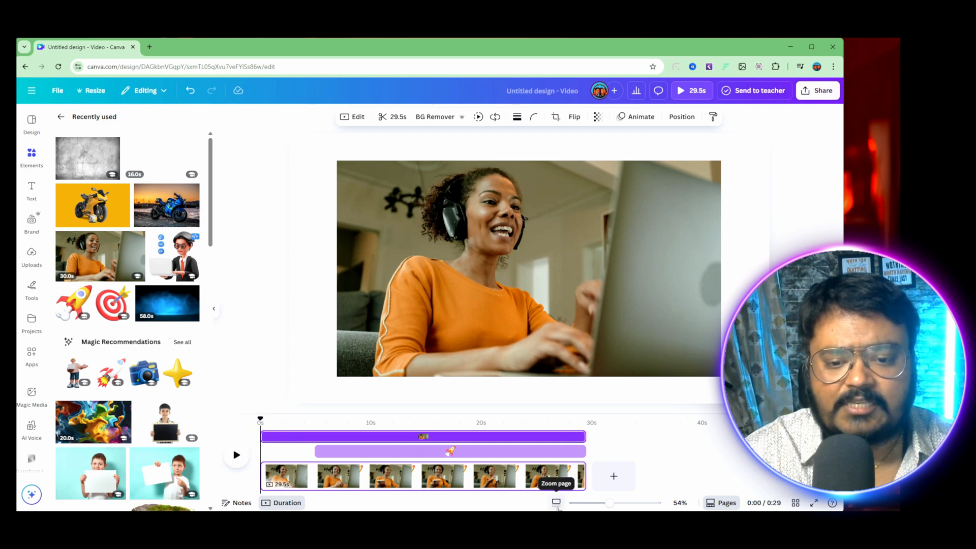
pyautogui.moveTo(609, 502); pyautogui.dragTo(656, 503)
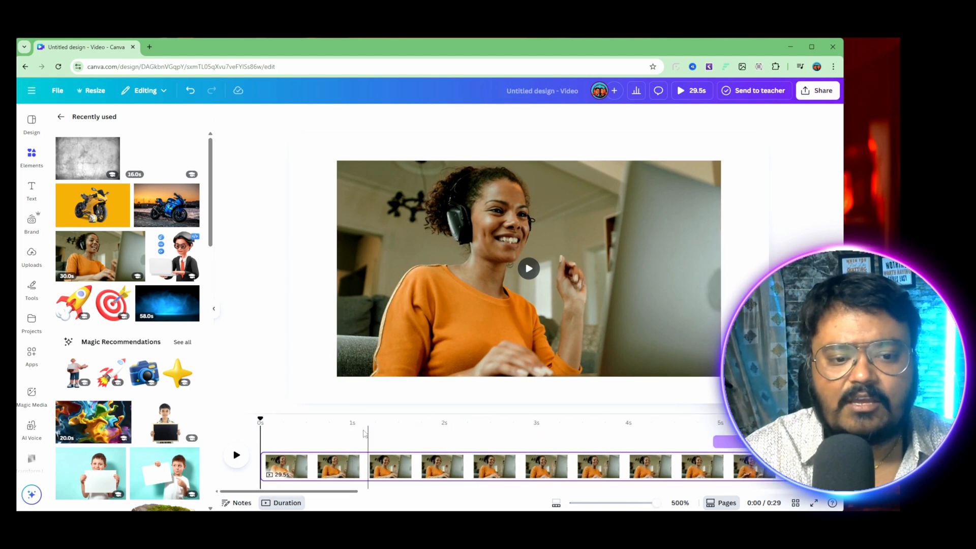
pyautogui.moveTo(260, 418); pyautogui.dragTo(291, 427)
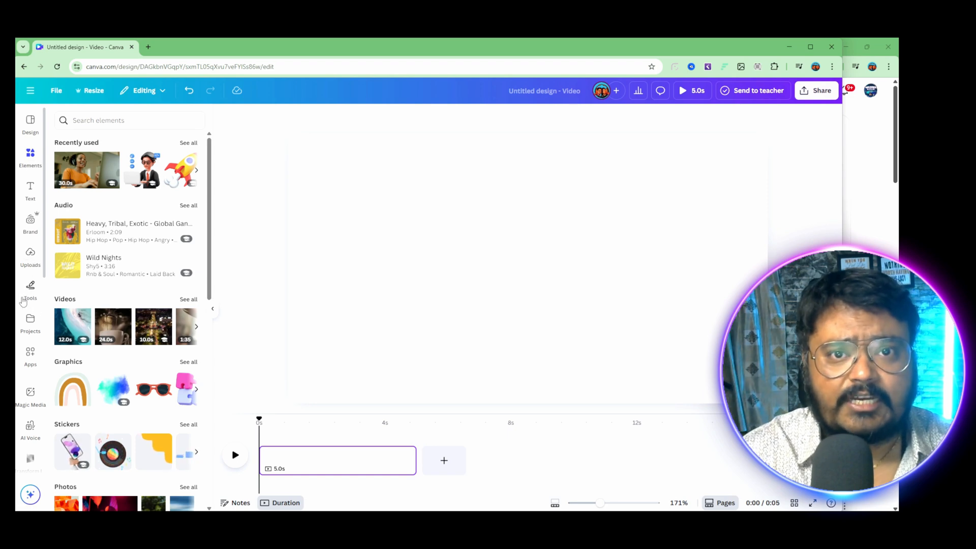
# Step: Place the uploaded photo of the man holding a blank white board on the page and enlarge it
pyautogui.click(31, 289)
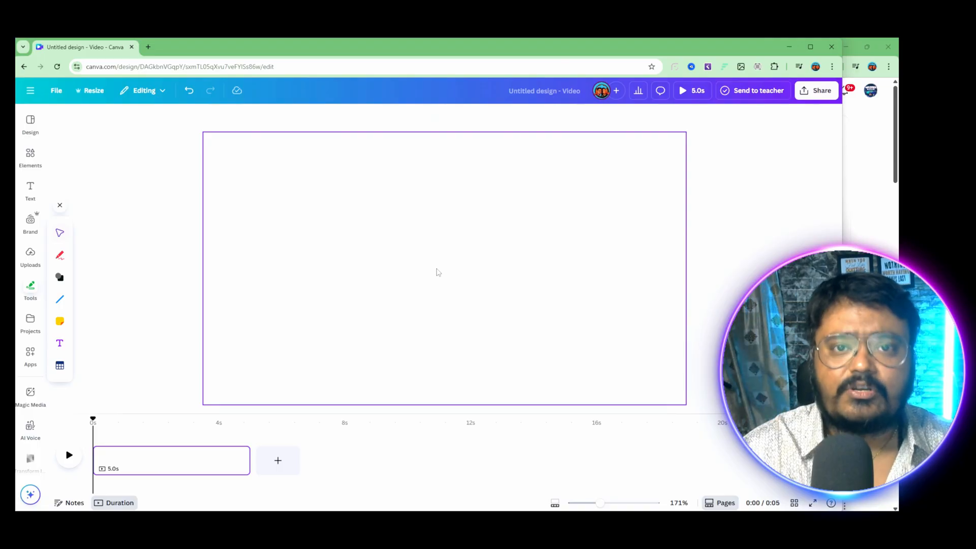
pyautogui.click(30, 257)
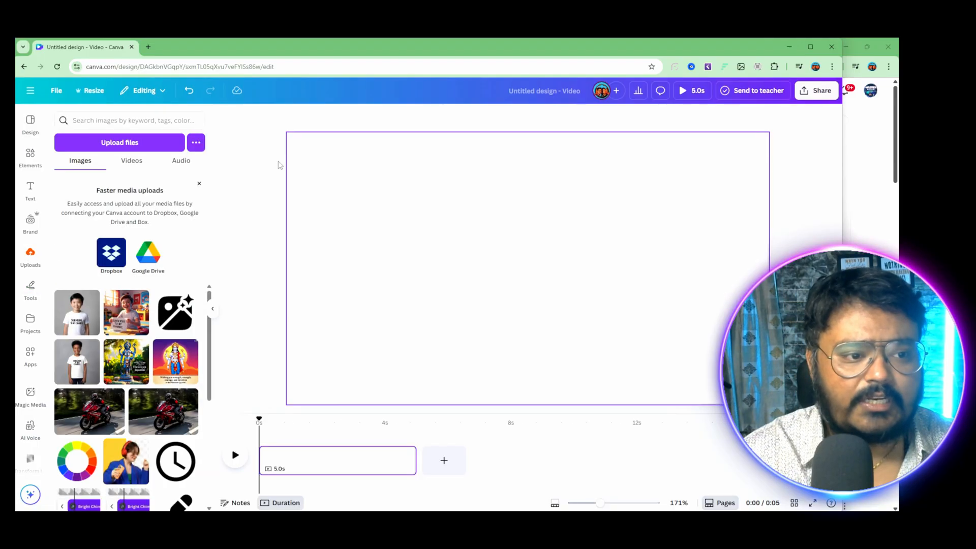
pyautogui.scroll(-2, 182, 336)
pyautogui.scroll(-3, 182, 335)
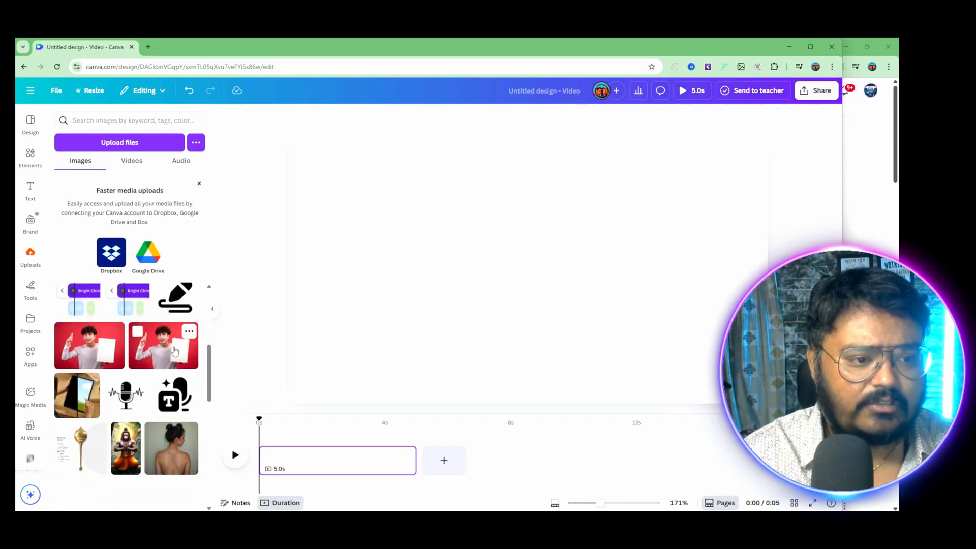
pyautogui.click(163, 345)
pyautogui.moveTo(633, 344); pyautogui.dragTo(673, 365)
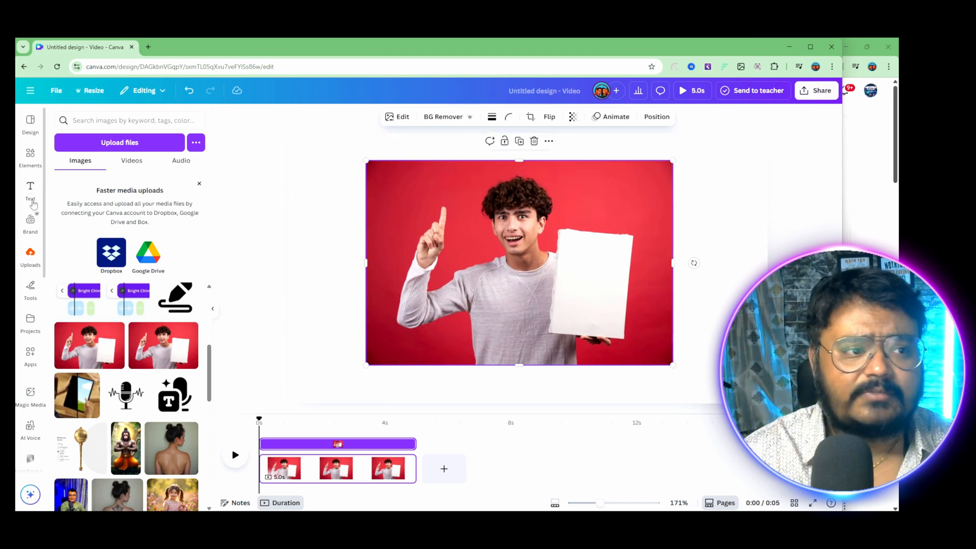
# Step: Generate a custom mockup template from the photo with the Mockups app, using the result that fills only the white board
pyautogui.click(30, 254)
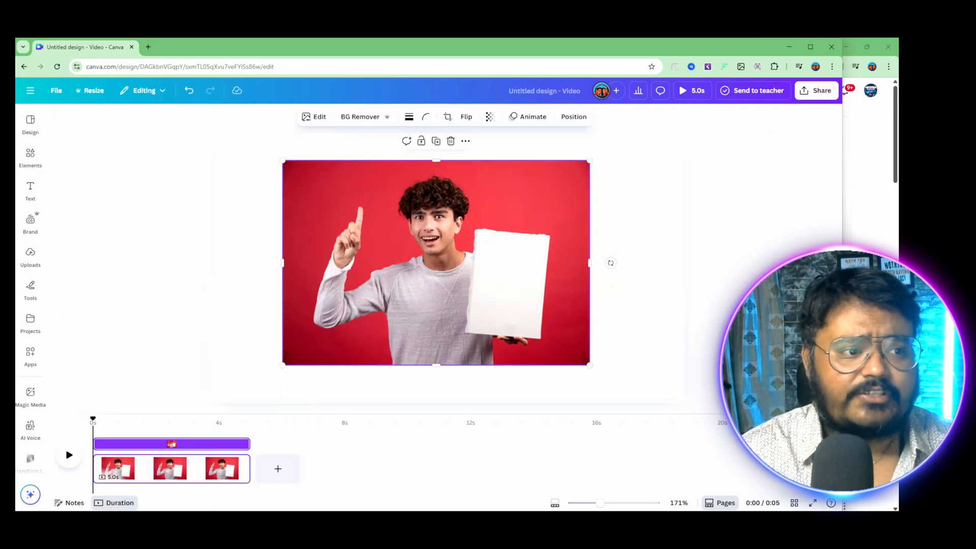
pyautogui.click(30, 353)
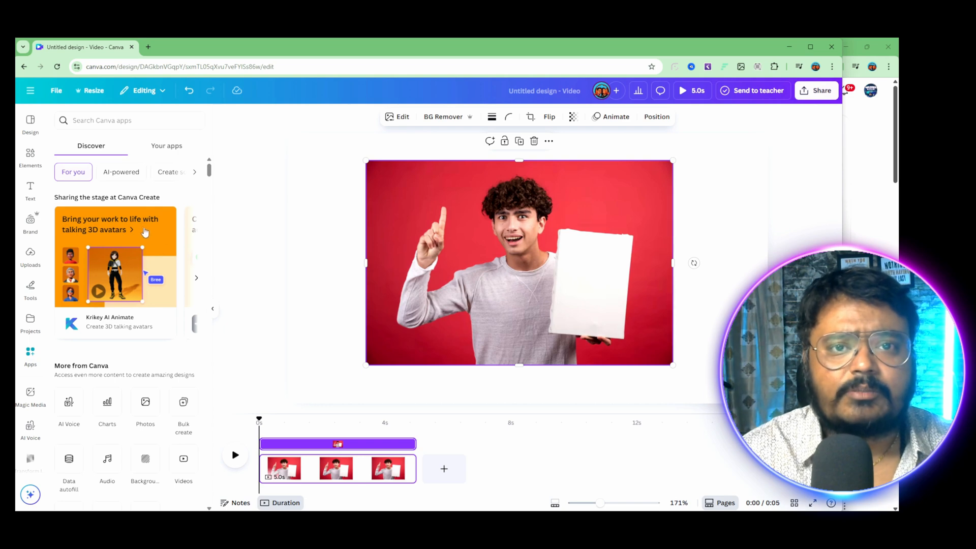
pyautogui.scroll(-4, 120, 275)
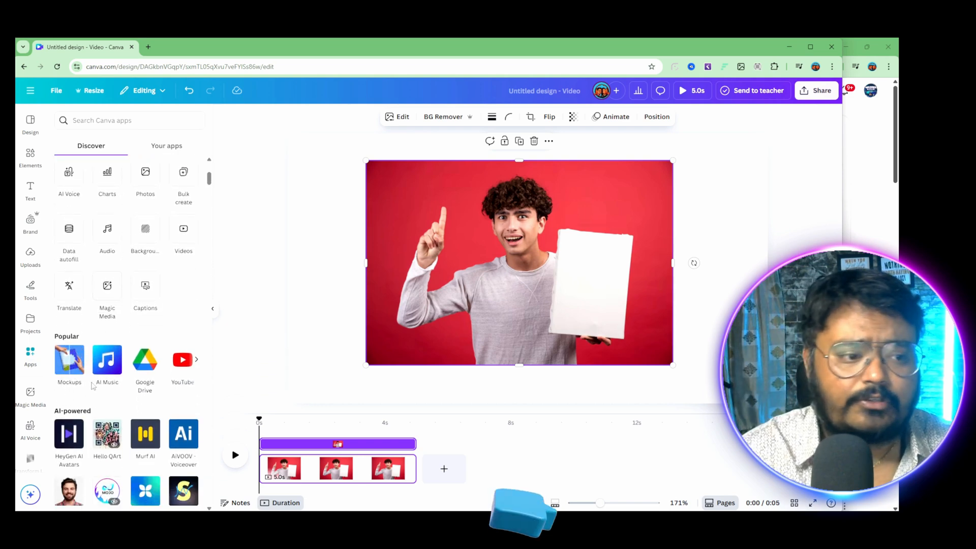
pyautogui.click(71, 363)
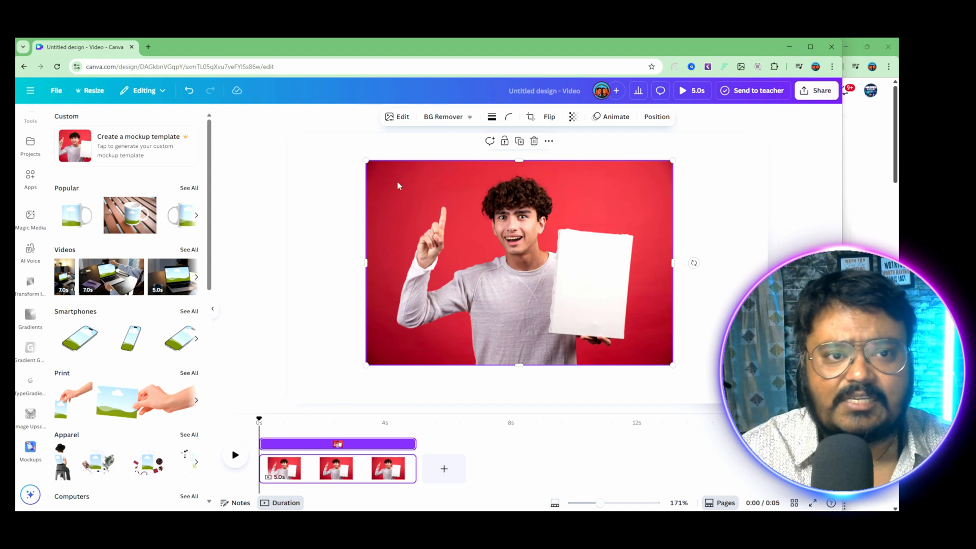
pyautogui.click(136, 142)
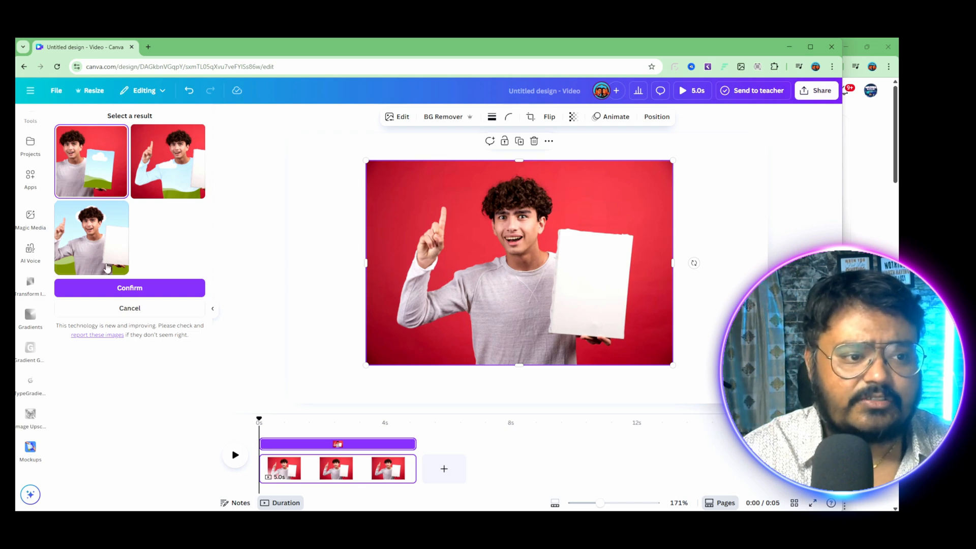
pyautogui.click(116, 288)
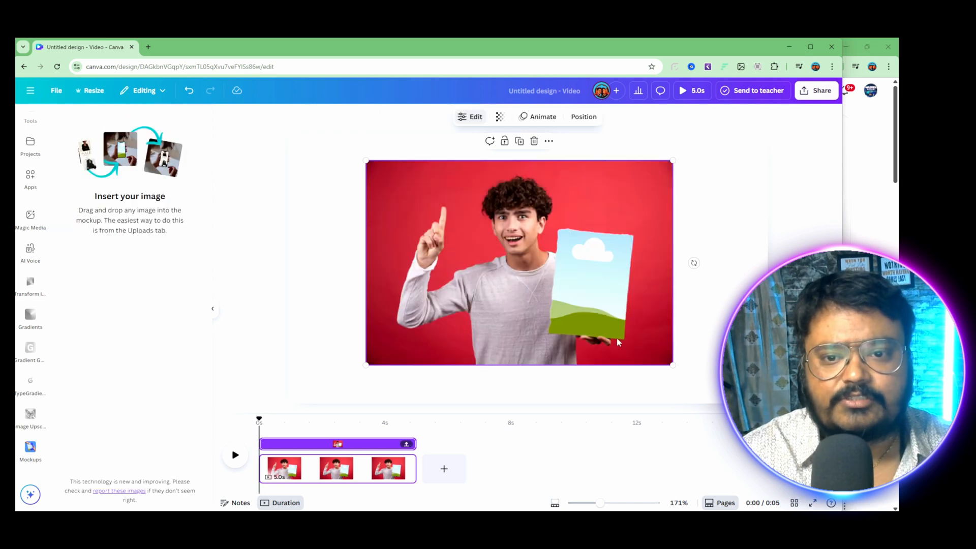
pyautogui.scroll(3, 31, 184)
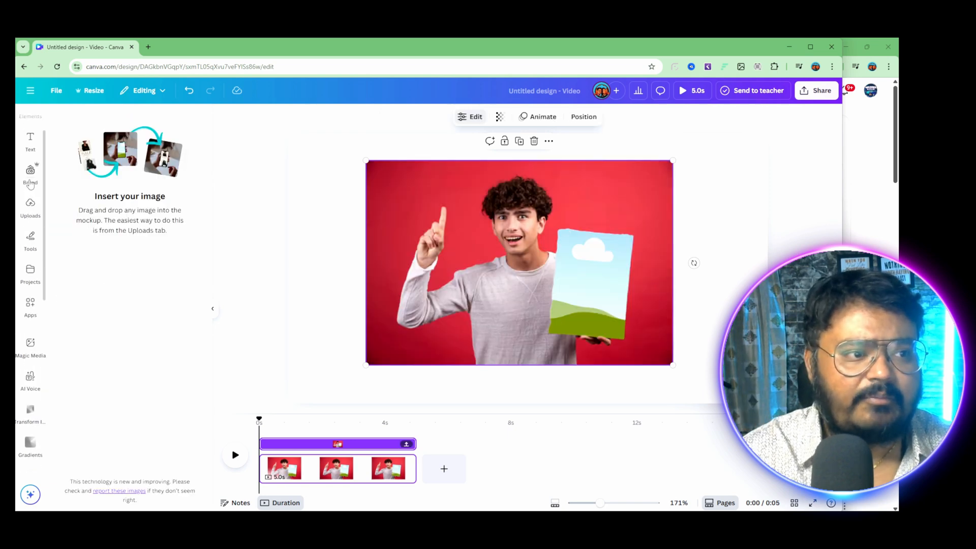
# Step: Insert the uploaded portrait image of the meditating figure into the placeholder on the man's board
pyautogui.scroll(2, 30, 193)
pyautogui.click(31, 254)
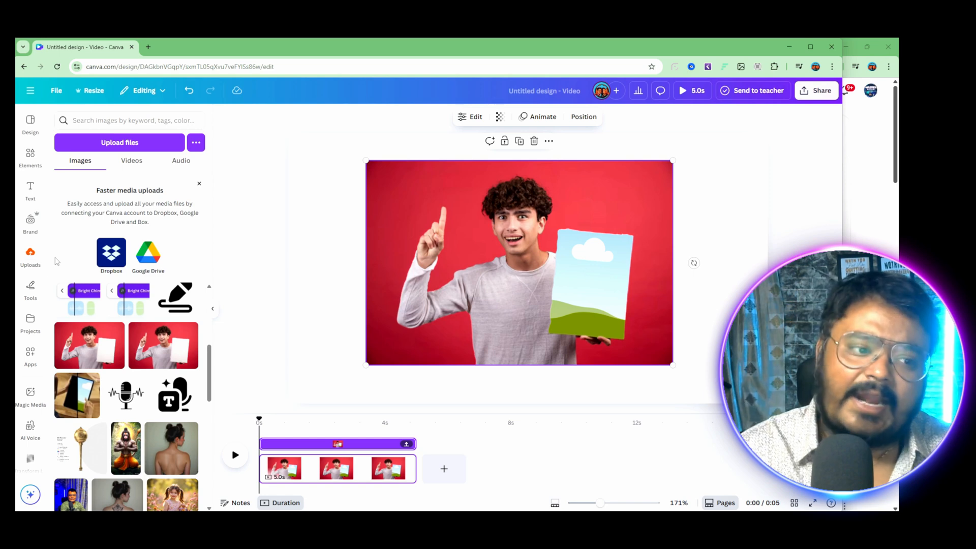
pyautogui.scroll(-1, 86, 378)
pyautogui.moveTo(124, 406); pyautogui.dragTo(585, 272)
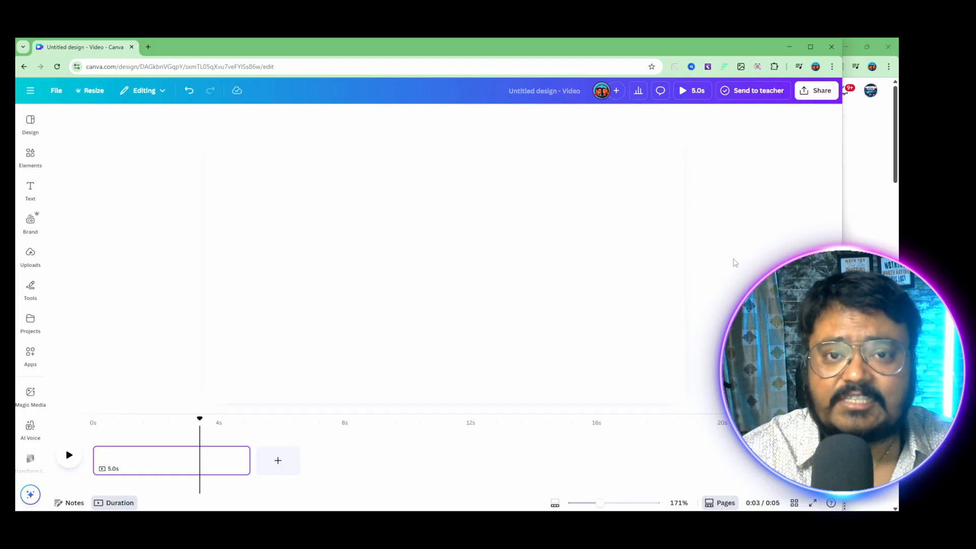
# Step: Turn on Enhance voice for the lower of the two identical selfie clips and play the upper clip for comparison
pyautogui.click(30, 254)
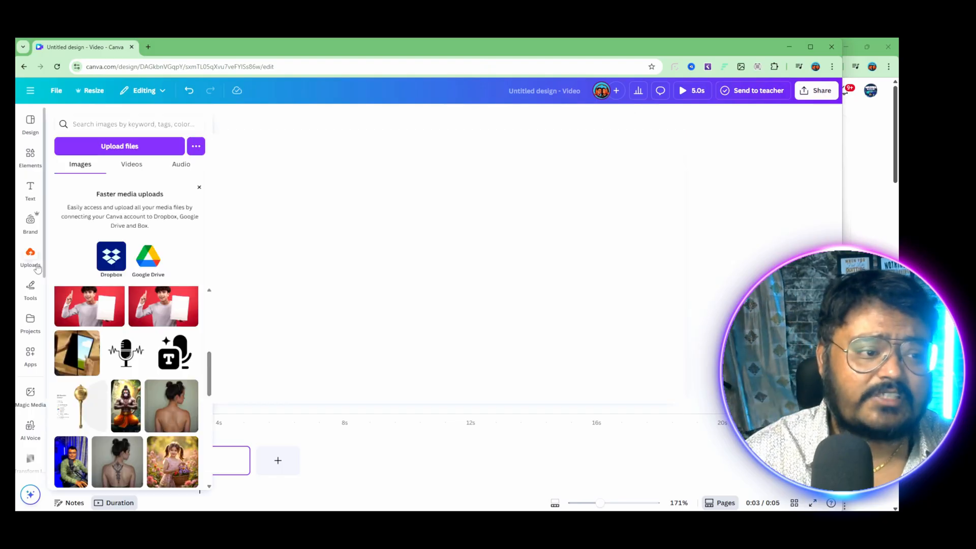
pyautogui.scroll(-3, 136, 402)
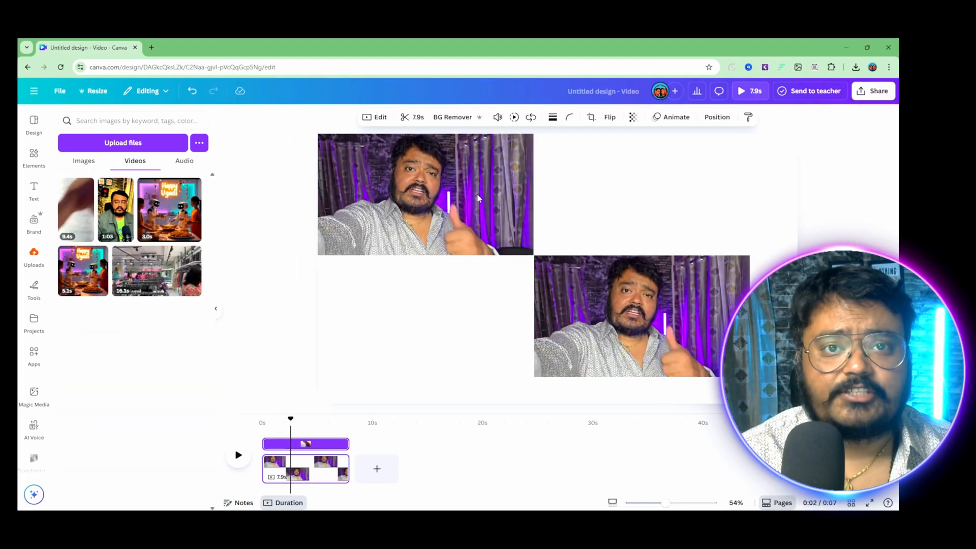
pyautogui.click(456, 189)
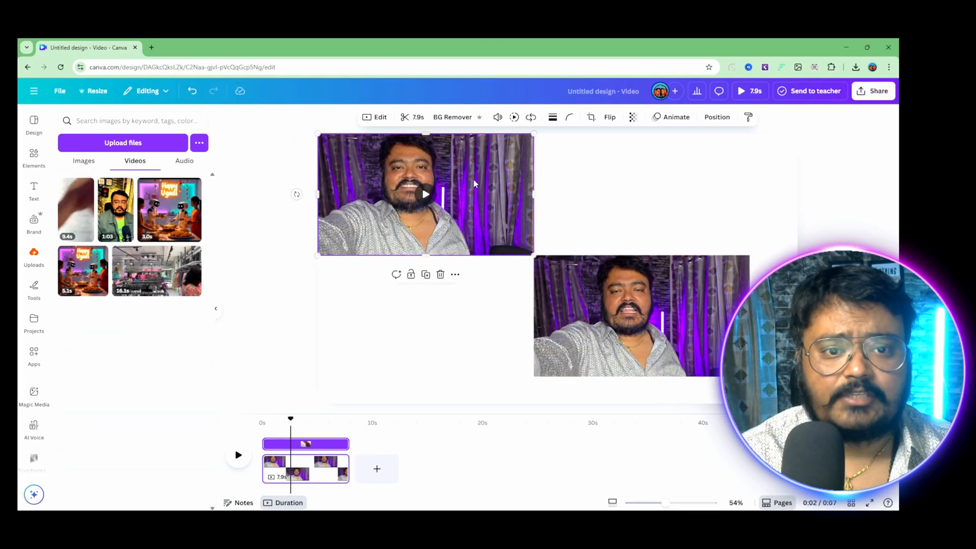
pyautogui.click(668, 311)
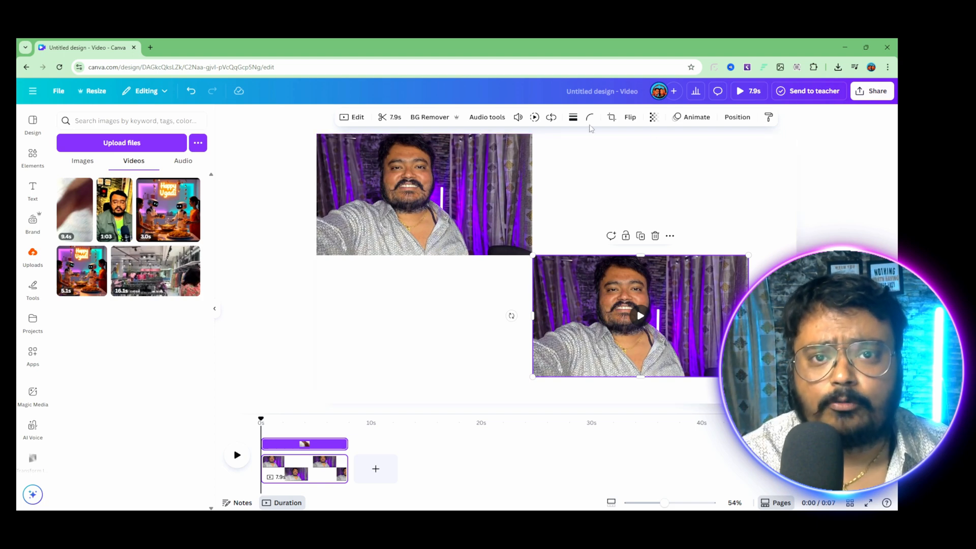
pyautogui.click(487, 118)
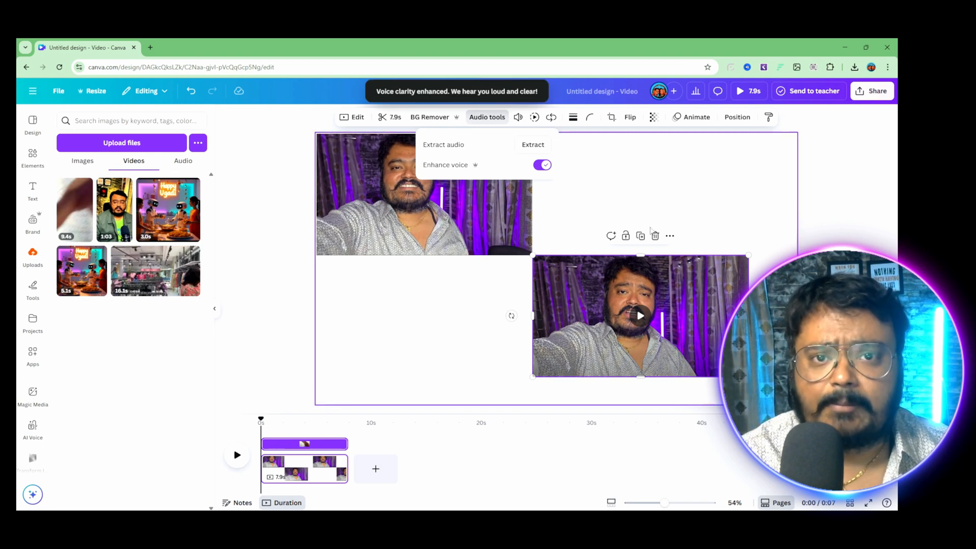
pyautogui.click(451, 331)
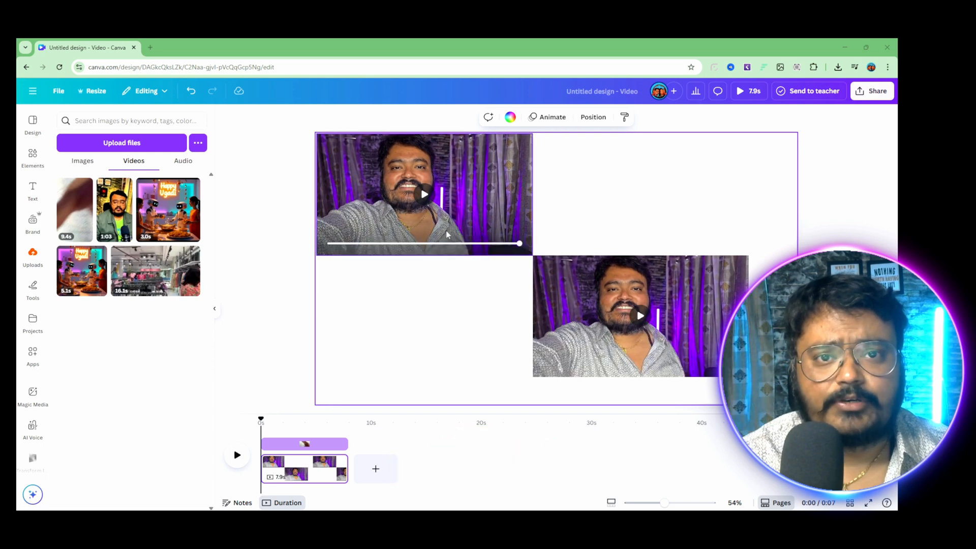
pyautogui.click(424, 195)
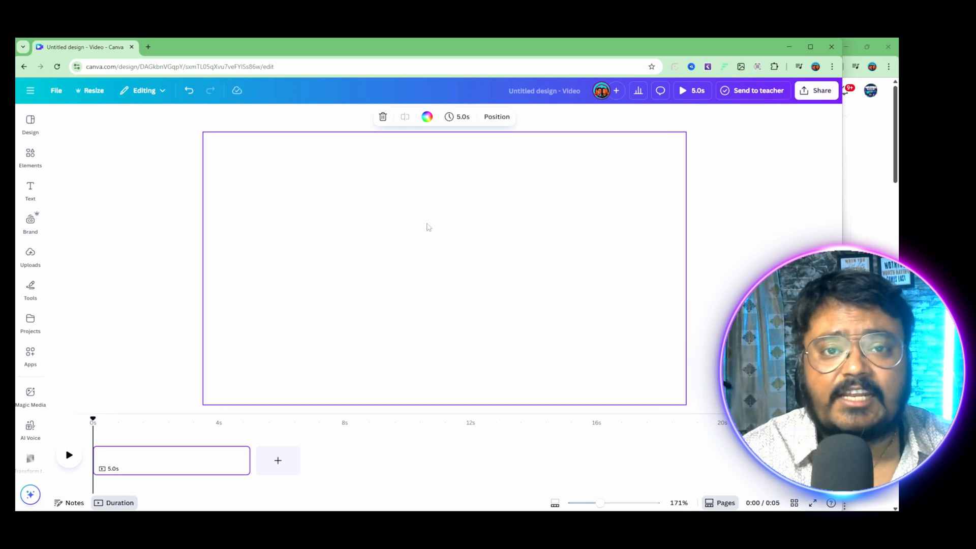
# Step: Open the AI Voice app from Canva's own apps
pyautogui.click(31, 393)
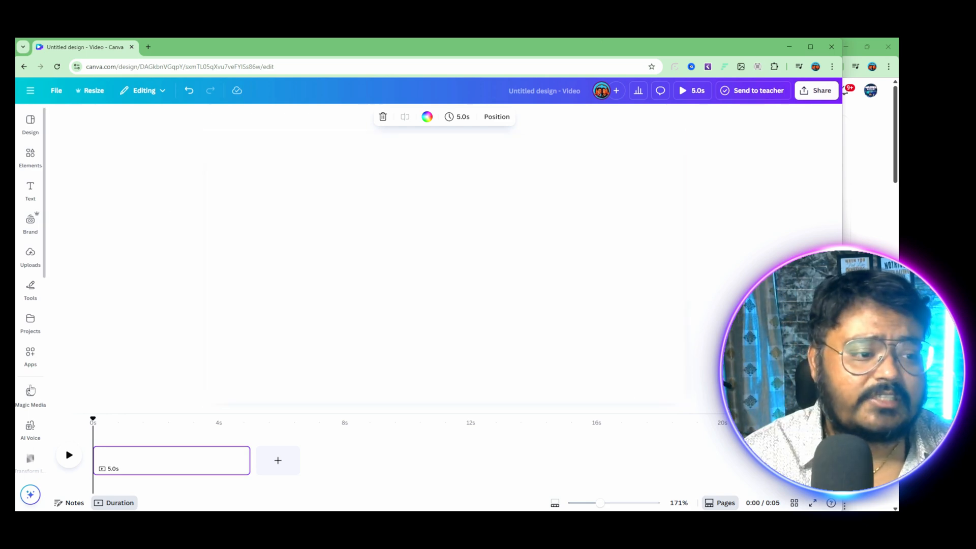
pyautogui.click(31, 356)
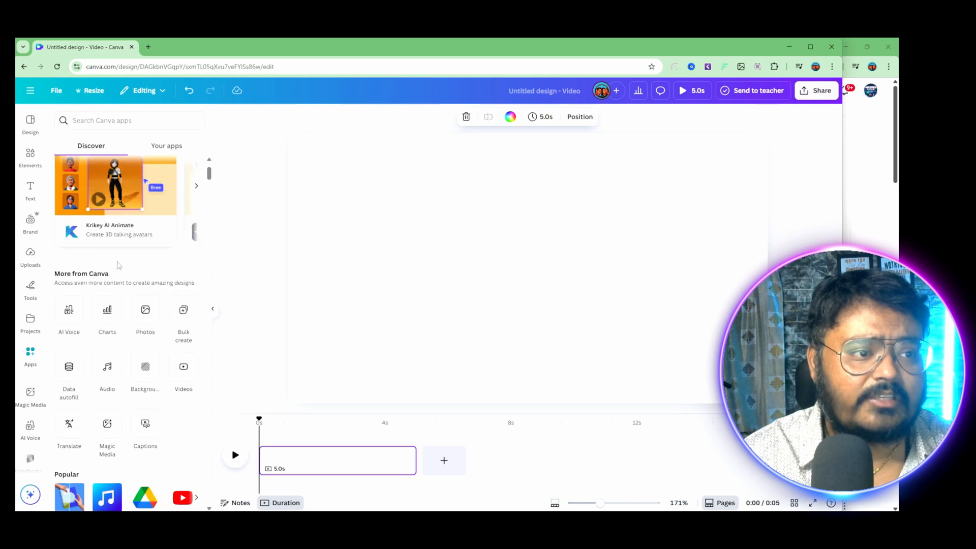
pyautogui.scroll(-3, 121, 260)
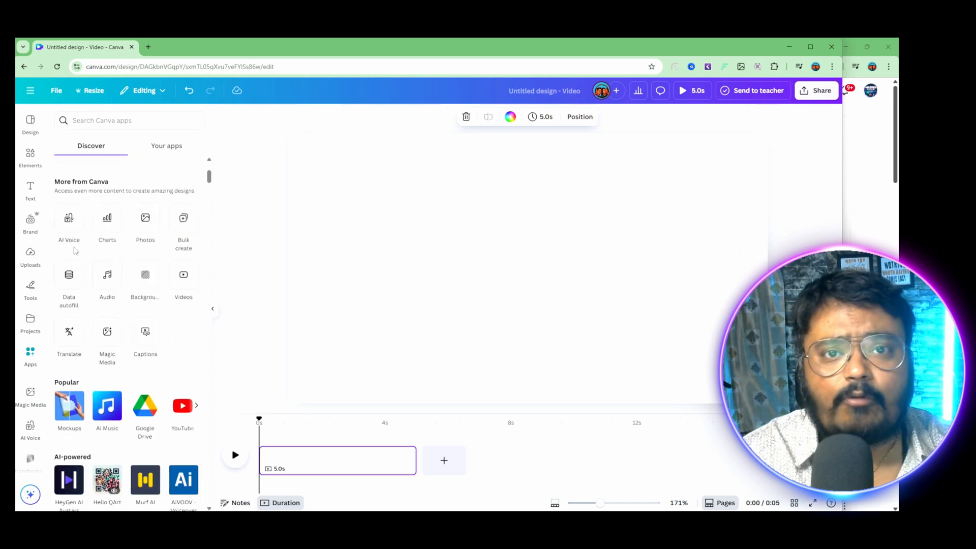
pyautogui.click(65, 221)
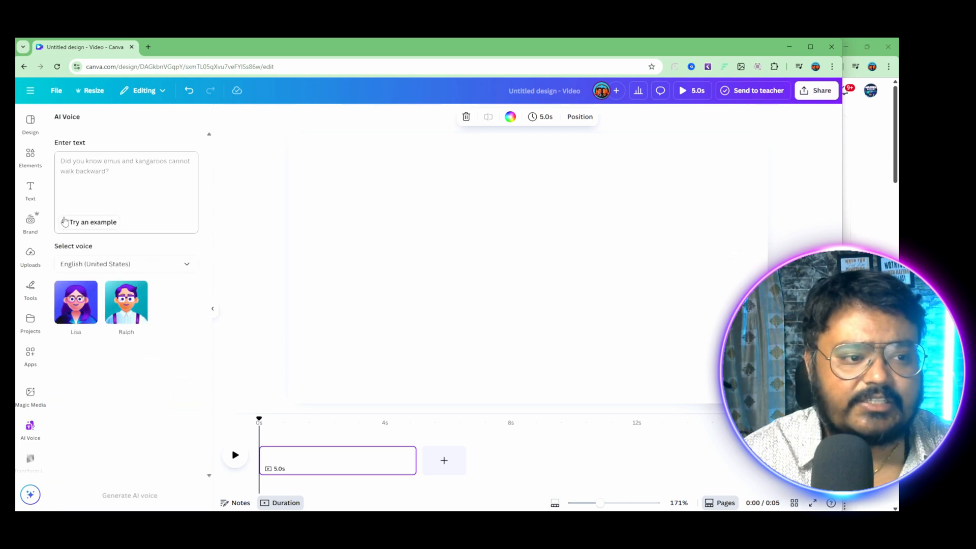
# Step: Look through the available voice languages and set the AI voice language to Hindi
pyautogui.click(187, 266)
pyautogui.scroll(-10, 181, 342)
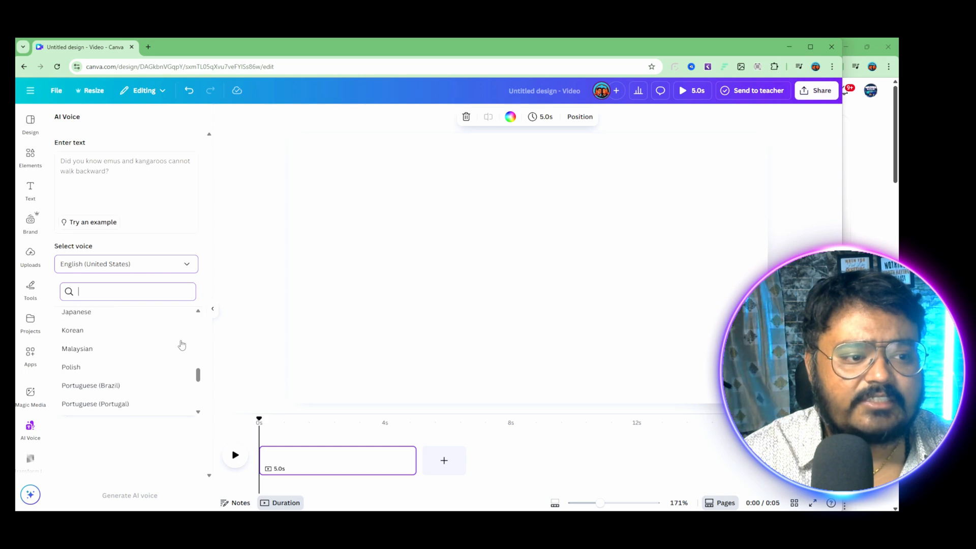
pyautogui.scroll(12, 185, 343)
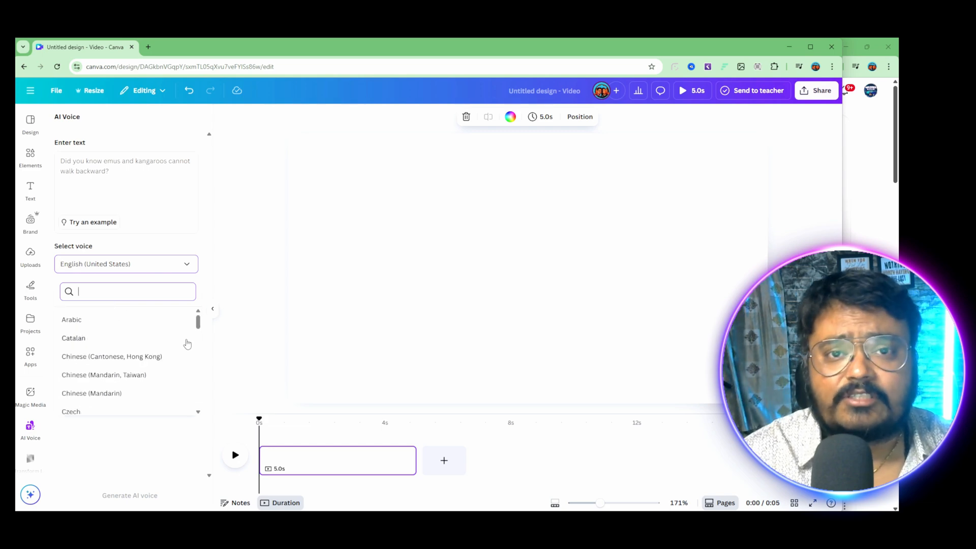
pyautogui.scroll(-7, 186, 344)
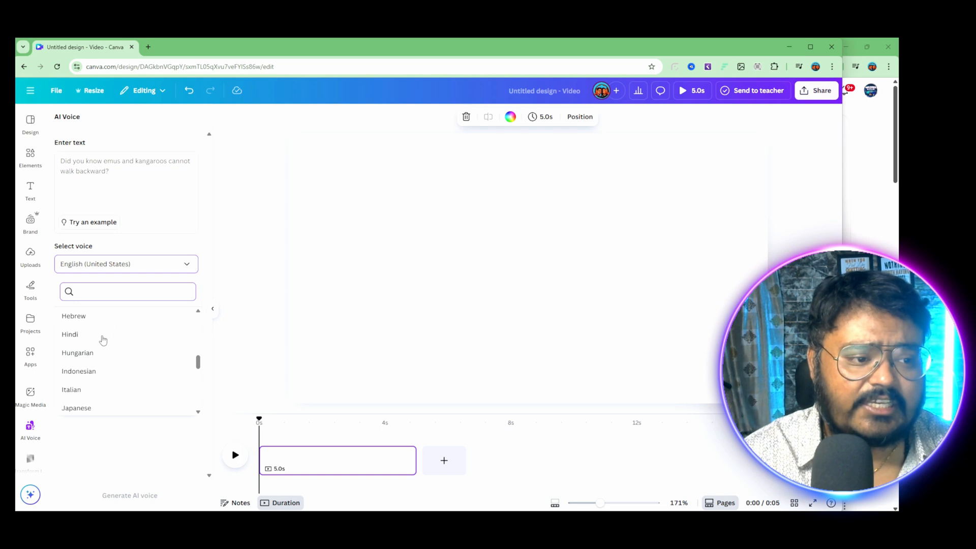
pyautogui.click(103, 340)
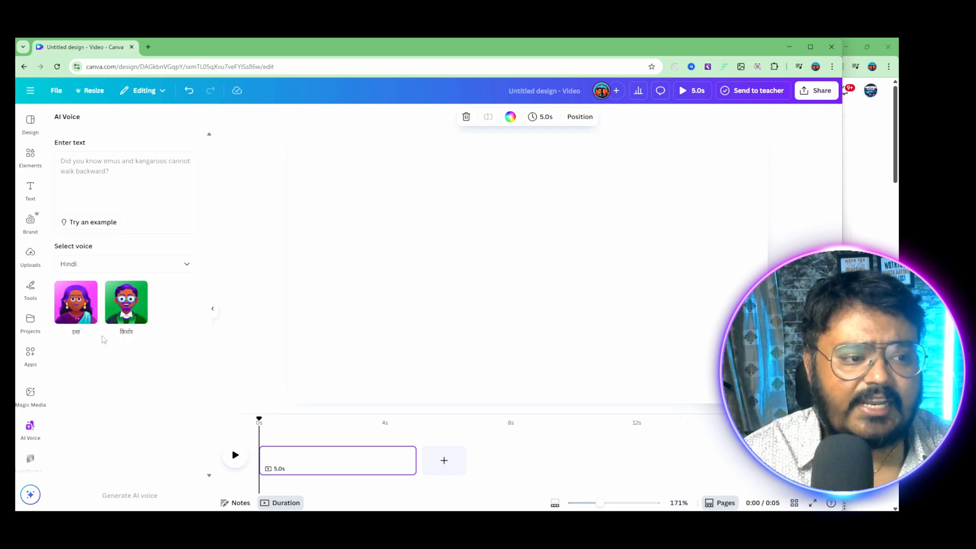
# Step: Play the samples of the English (United States) AI voices Lisa and Ralph
pyautogui.click(98, 175)
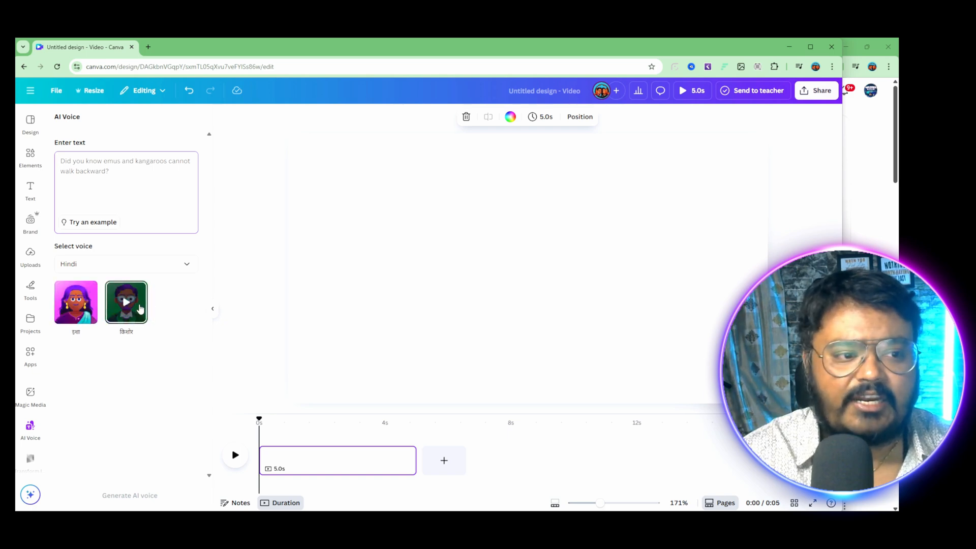
pyautogui.click(76, 304)
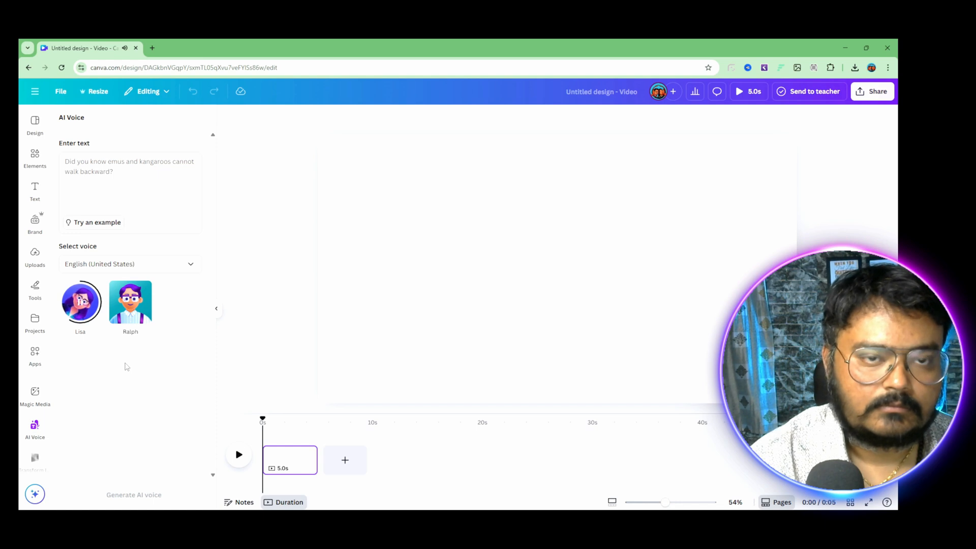
pyautogui.click(130, 309)
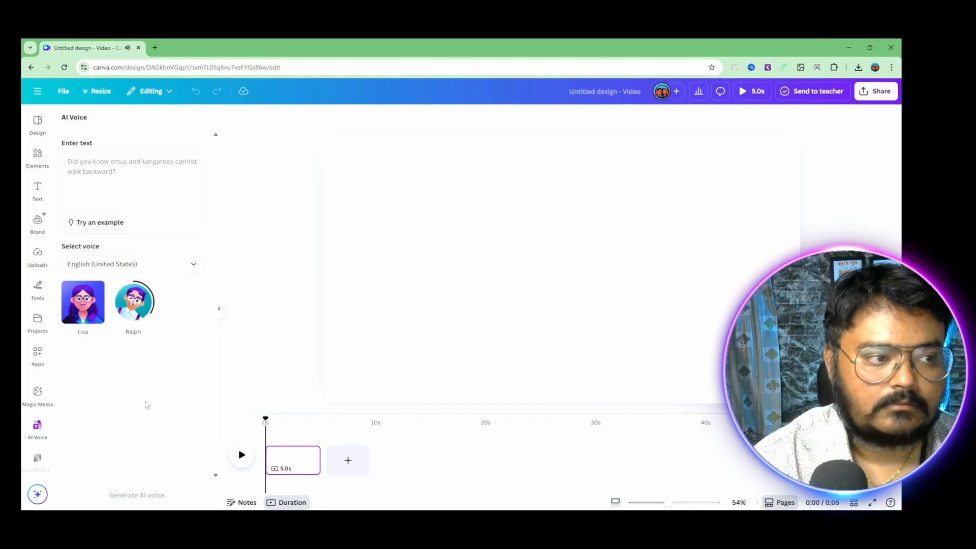